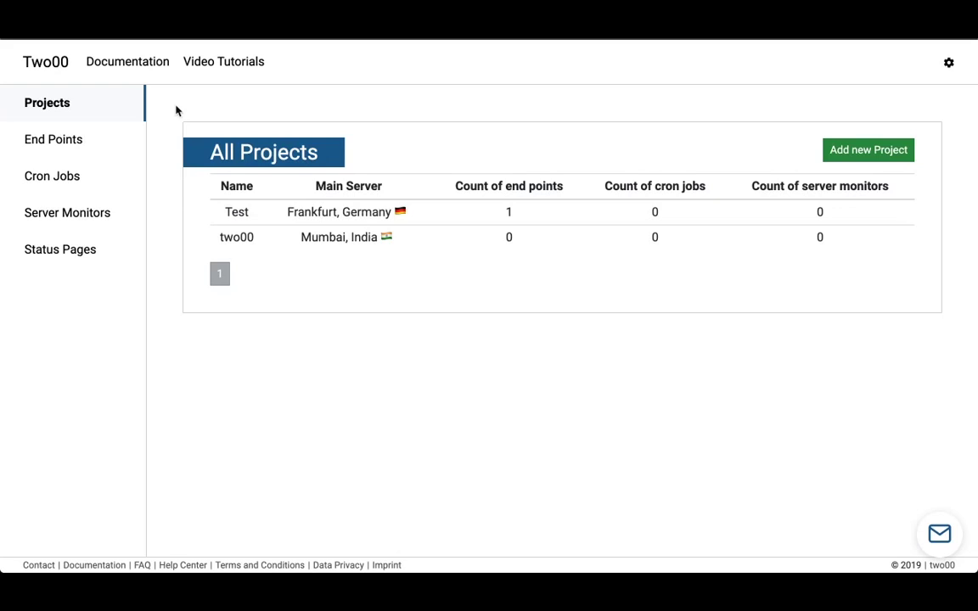
Show the projects list, open the Test project's details and scroll down
left_click(106, 102)
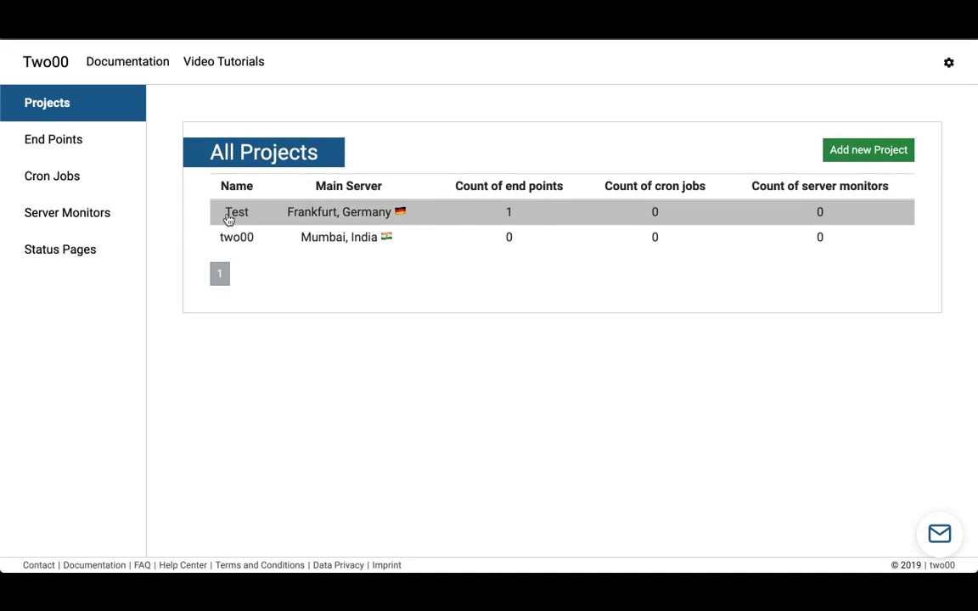
left_click(551, 224)
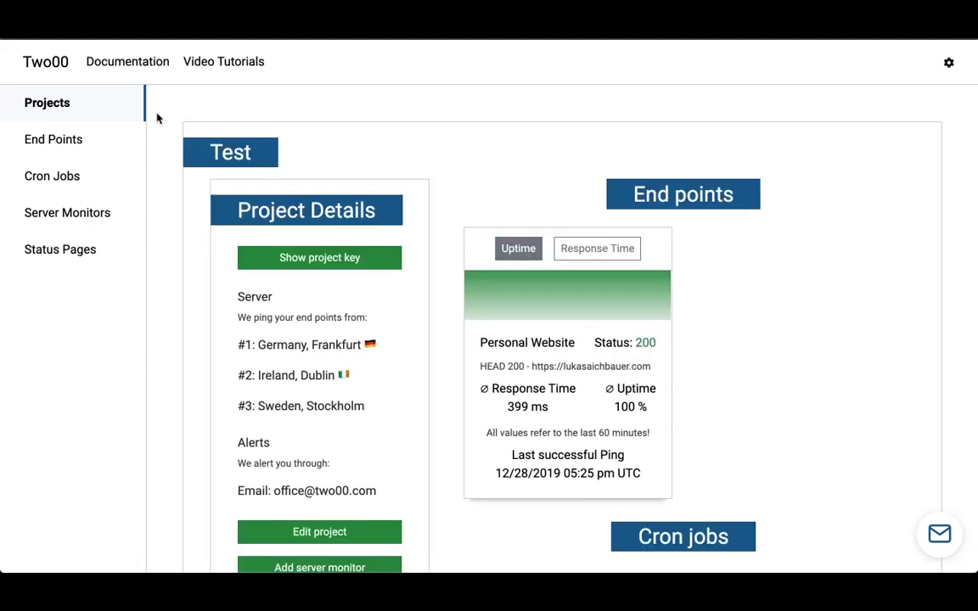
scroll(190, 301, "down", 1)
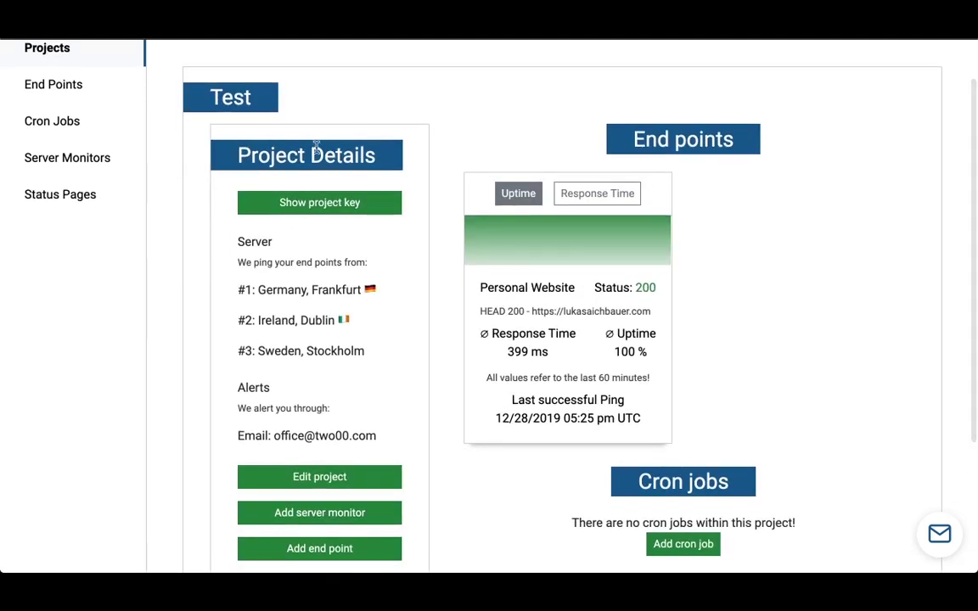
scroll(253, 411, "down", 1)
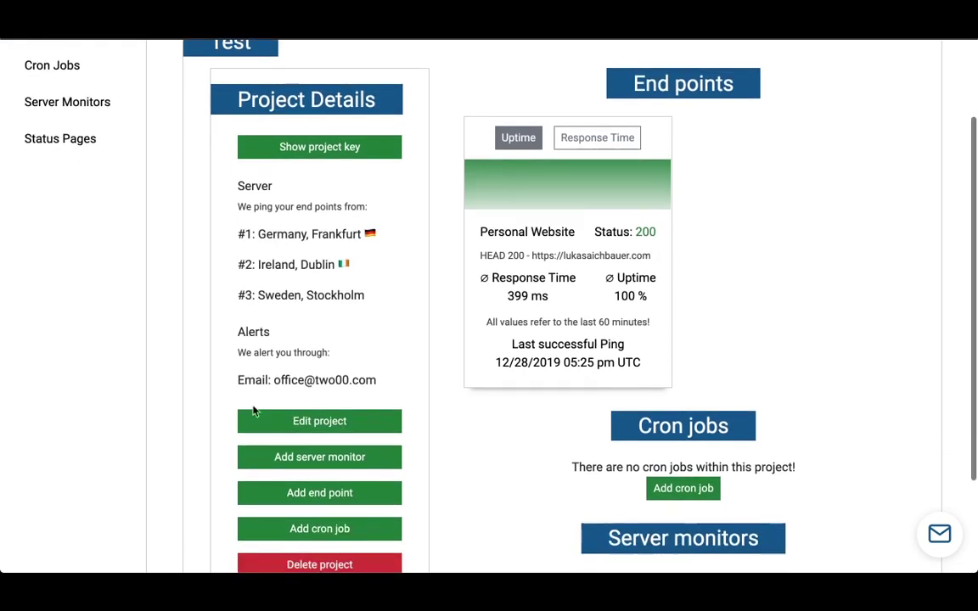
Point out the Alerts section's Email channel and its alert e-mail address
double_click(255, 331)
left_click(303, 349)
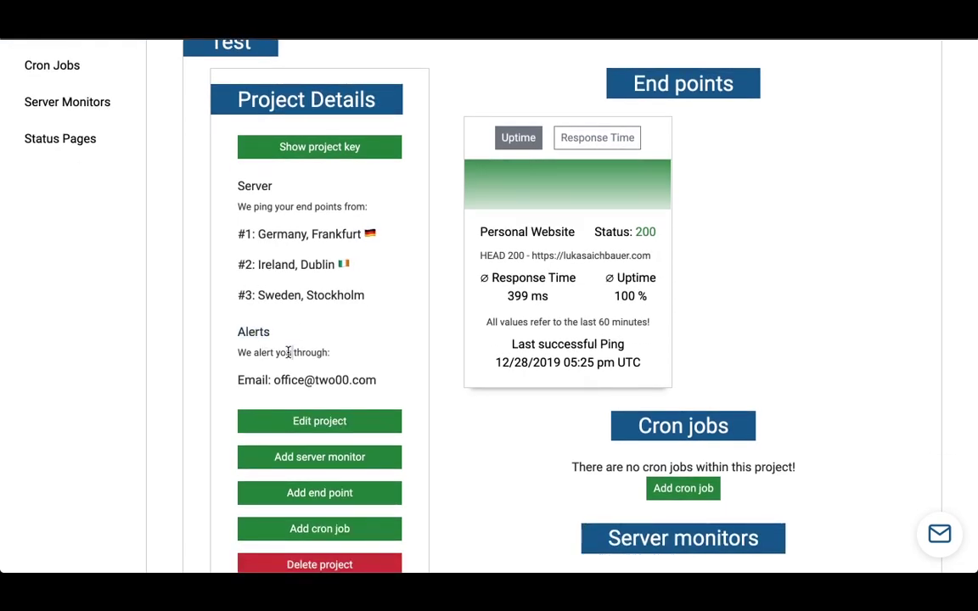
triple_click(301, 352)
left_click(299, 379)
double_click(289, 381)
left_click(247, 382)
double_click(250, 382)
left_click(254, 381)
double_click(253, 381)
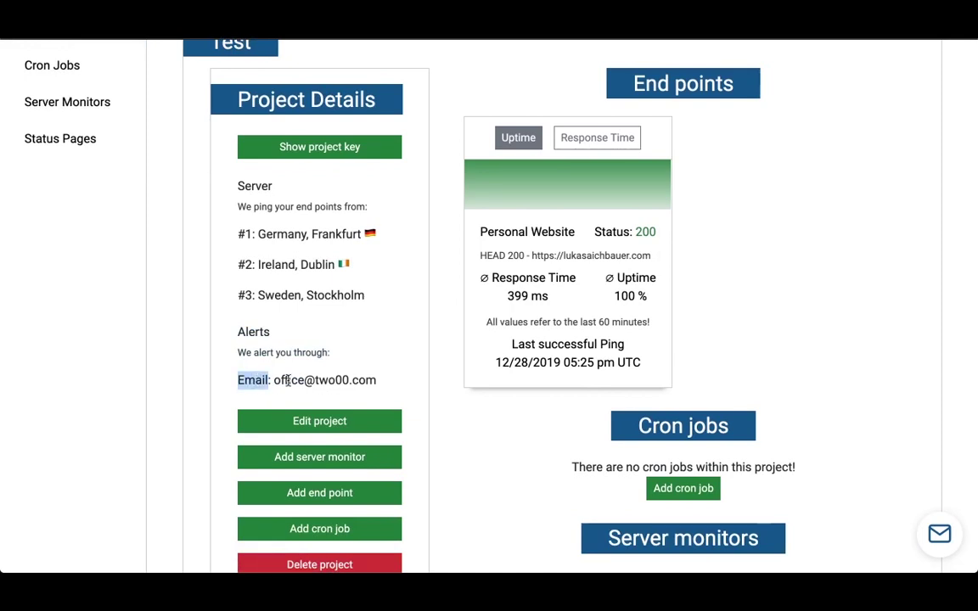
double_click(285, 380)
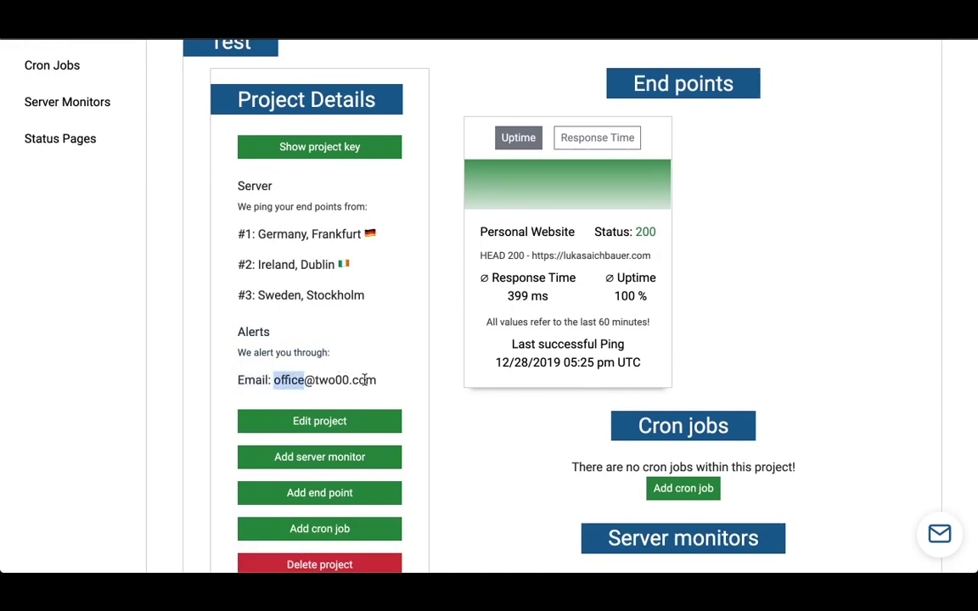
Scroll to the Cron jobs section and highlight its no cron jobs message
scroll(501, 485, "down", 2)
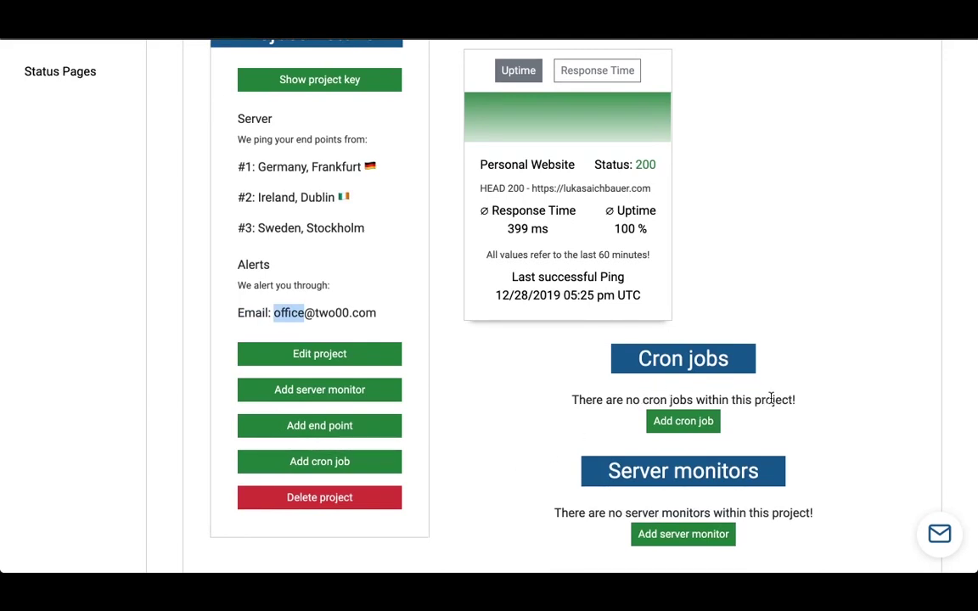
double_click(697, 401)
triple_click(753, 397)
left_click(753, 397)
double_click(760, 399)
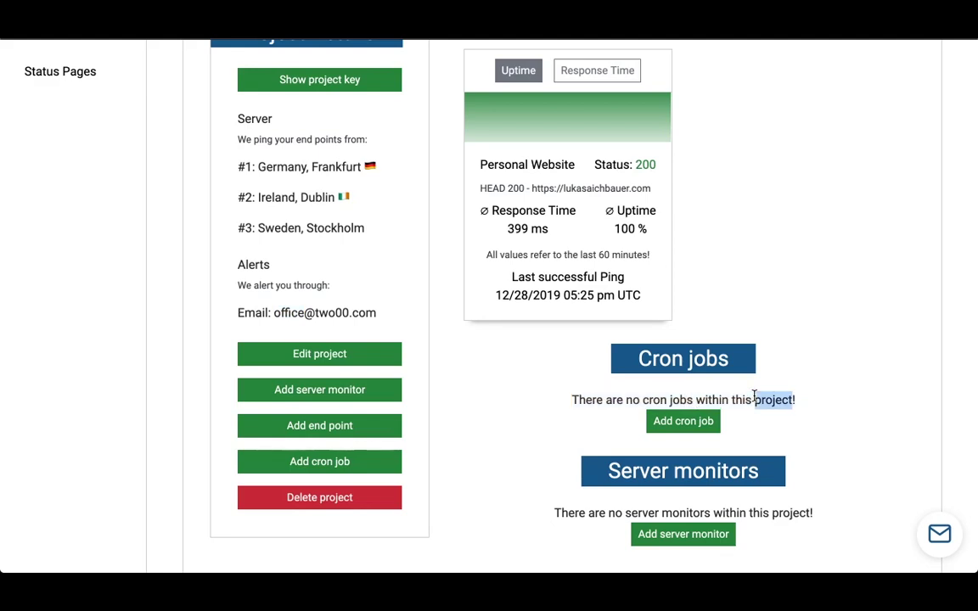
triple_click(779, 397)
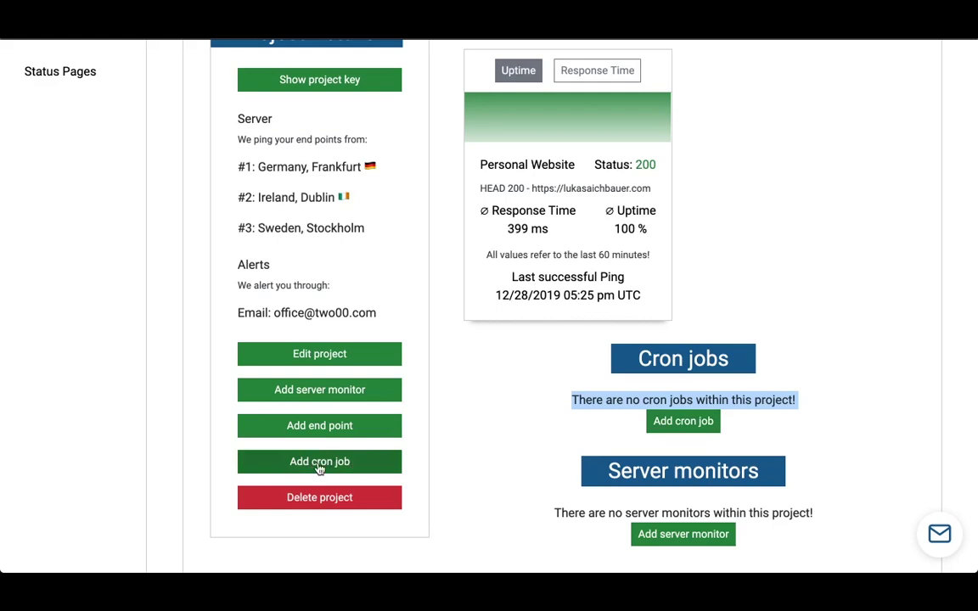
Start a new cron job in the Test project with the Add cron job button
scroll(295, 272, "up", 3)
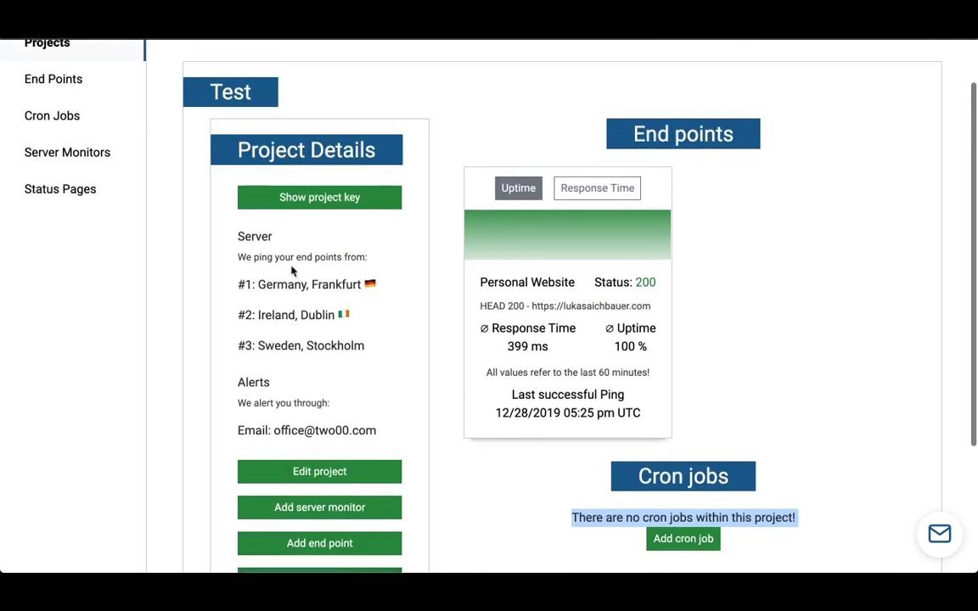
scroll(445, 399, "down", 2)
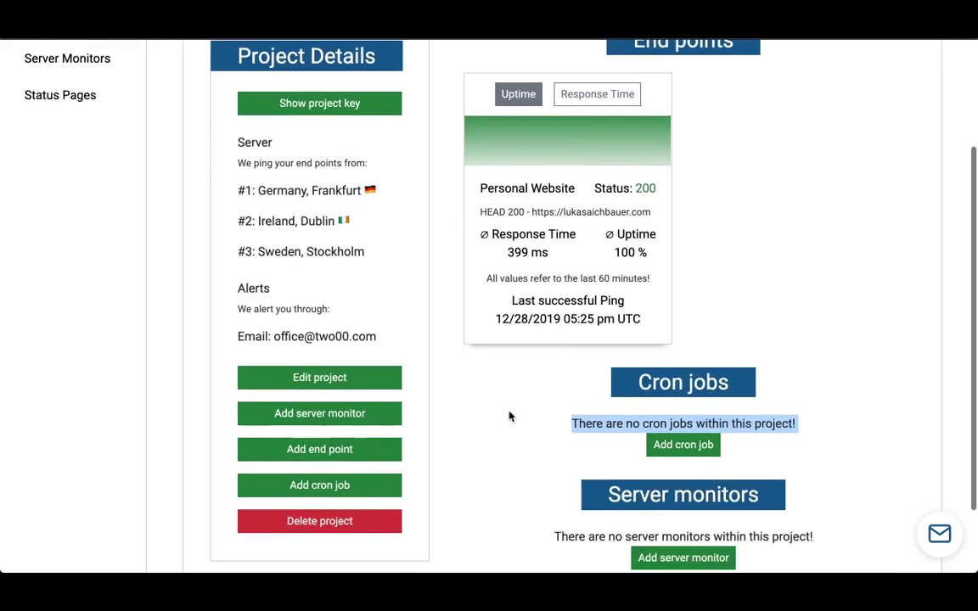
left_click(668, 450)
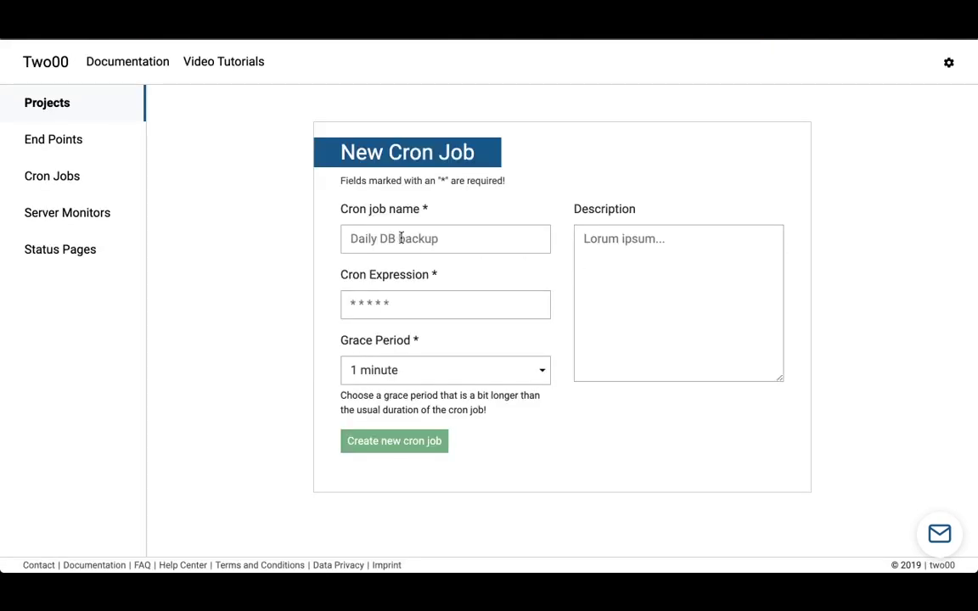
Name the cron job 'Minute Check Test' with cron expression '* * * * *'
left_click(390, 238)
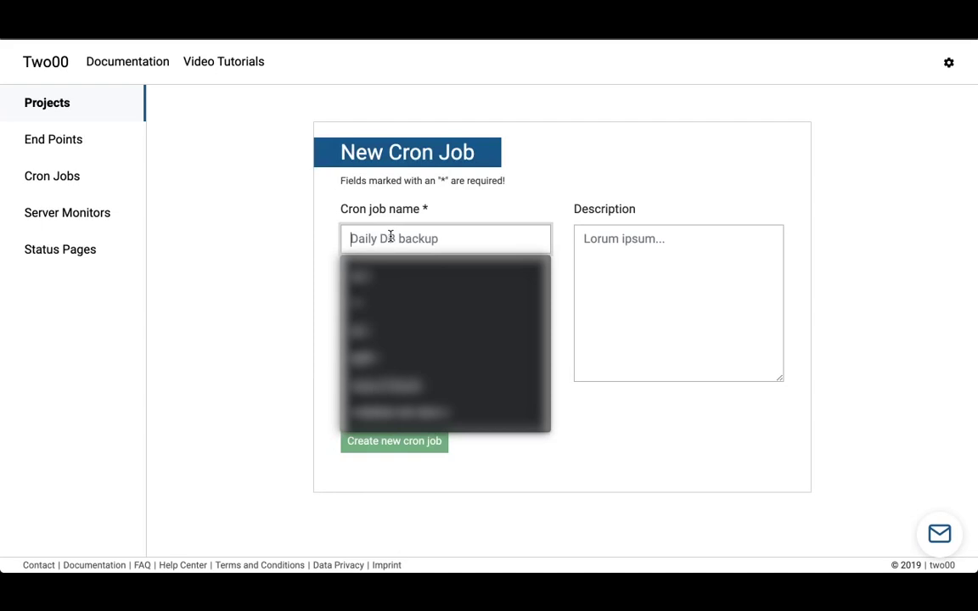
type("M")
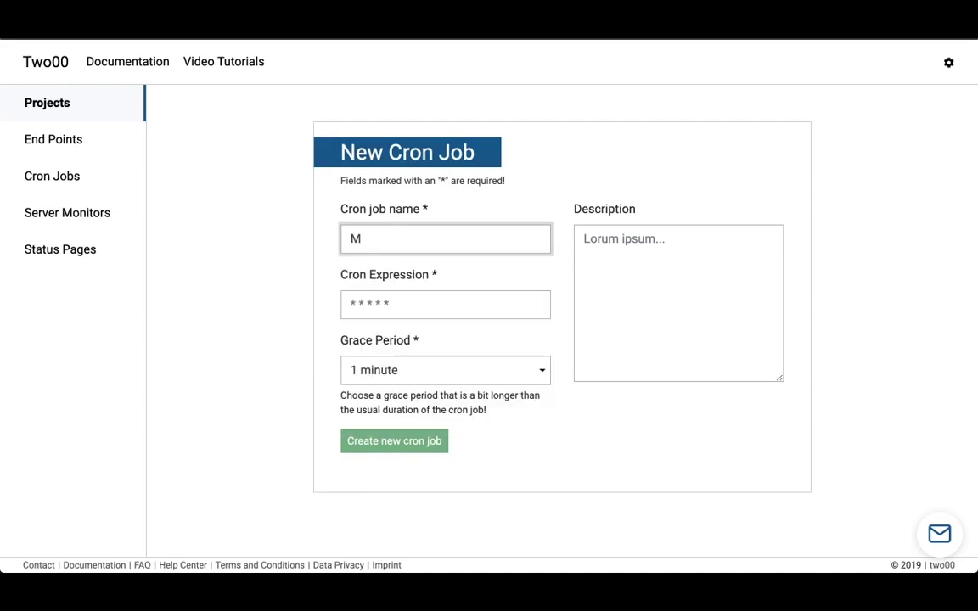
type(" Check Test")
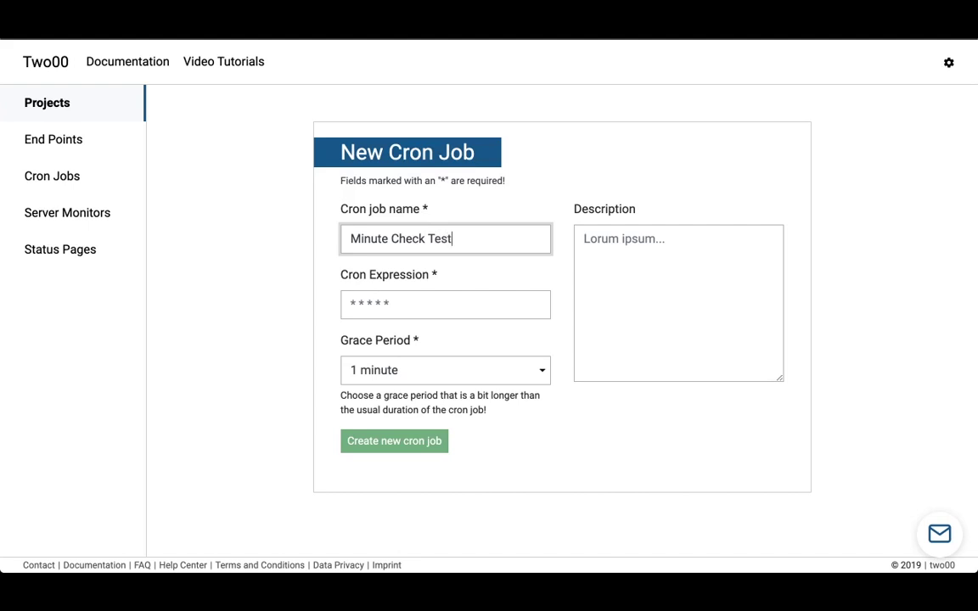
left_click(369, 308)
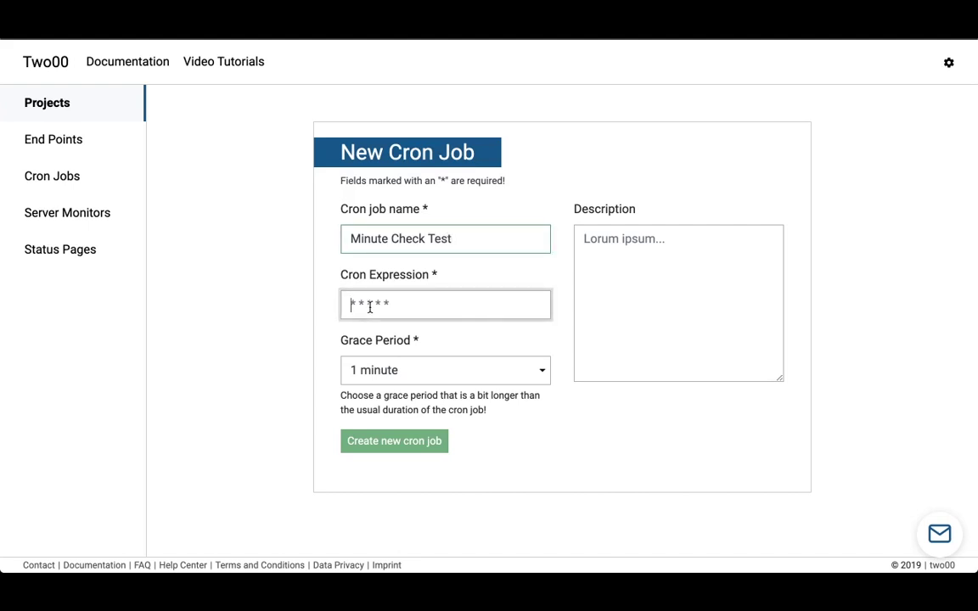
type("*")
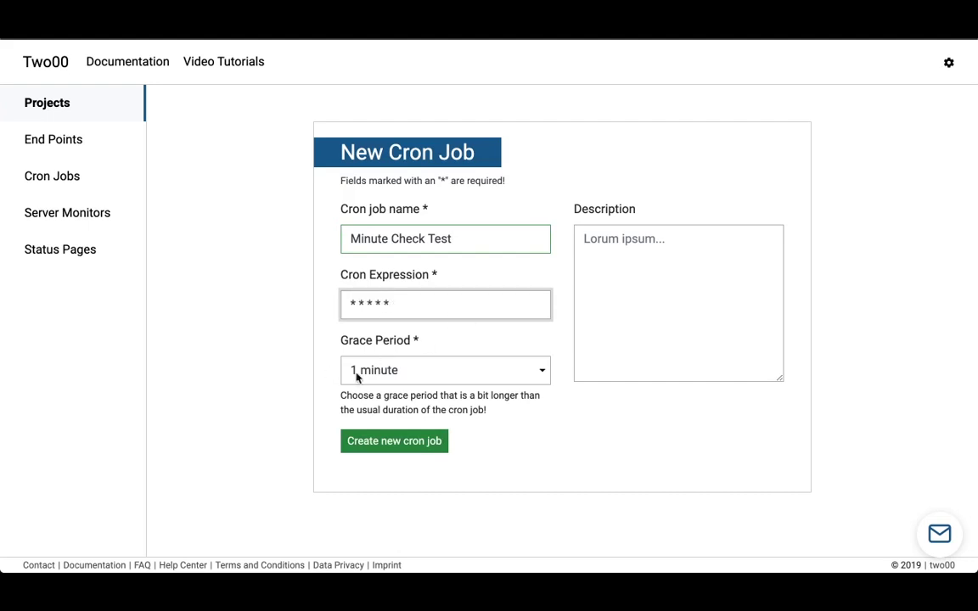
Keep the grace period at 1 minute and create the cron job
left_click(425, 370)
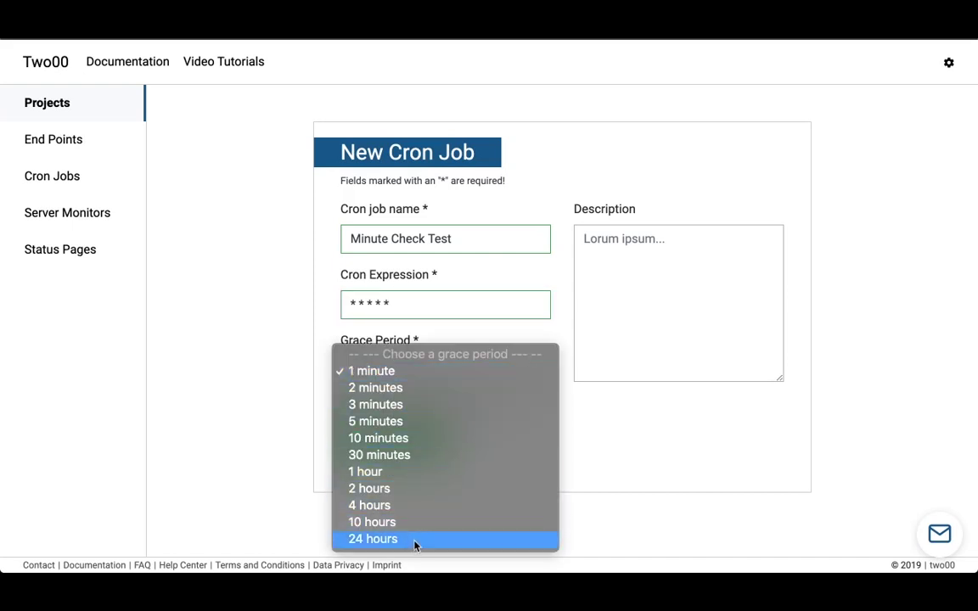
left_click(637, 454)
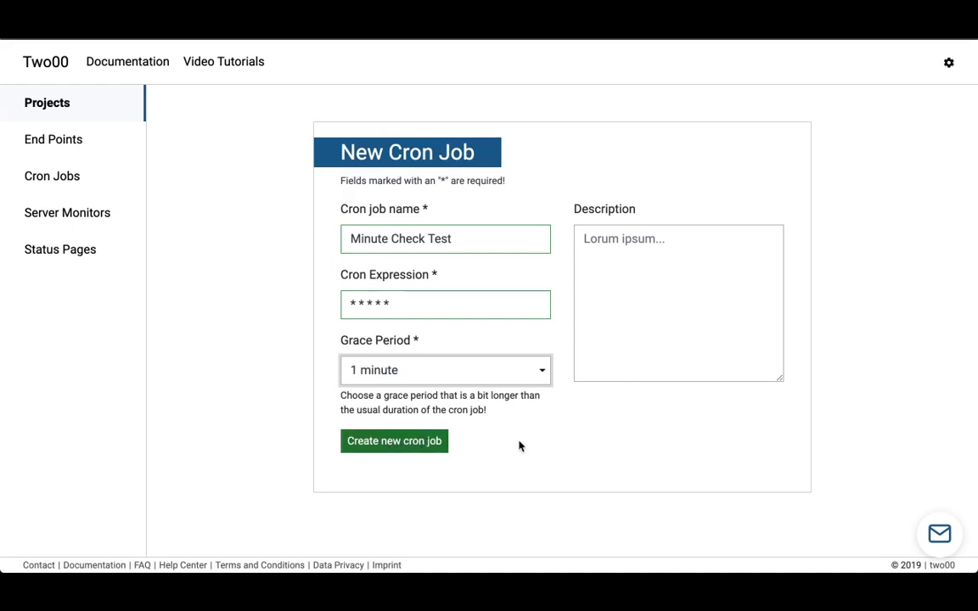
left_click(382, 451)
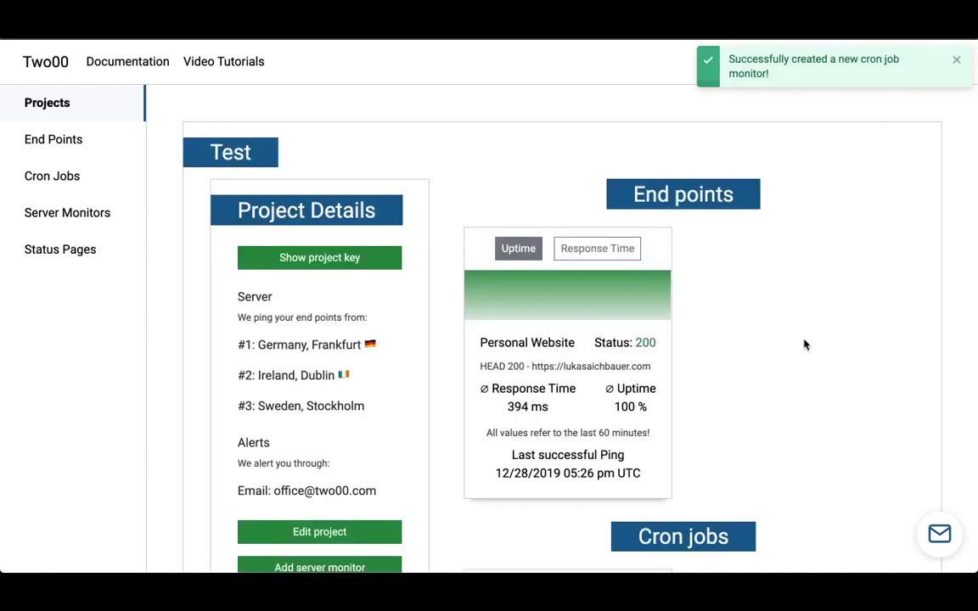
Scroll to the inactive Minute Check Test card and reveal its ping and start URLs
scroll(806, 343, "down", 4)
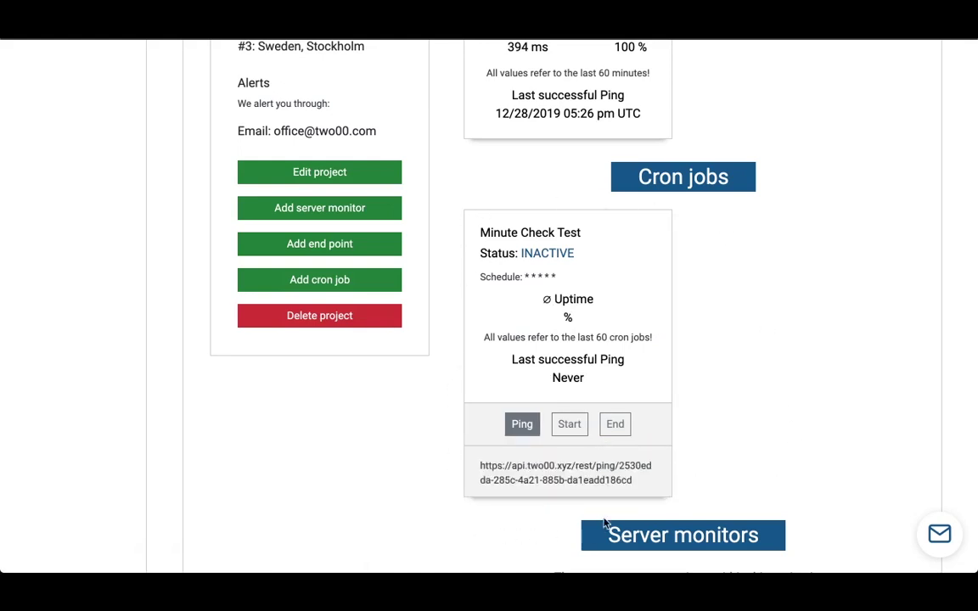
left_click(522, 426)
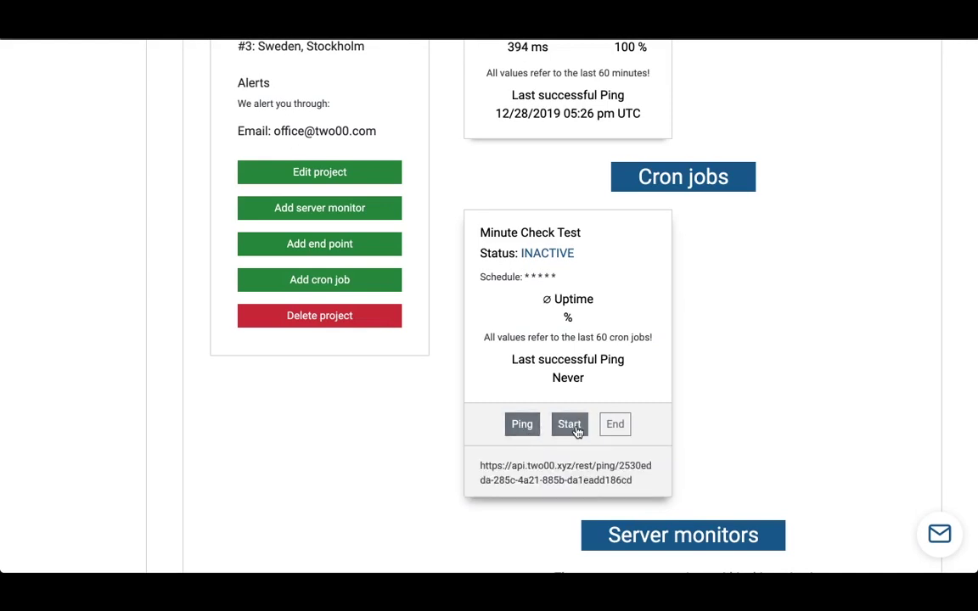
left_click(576, 432)
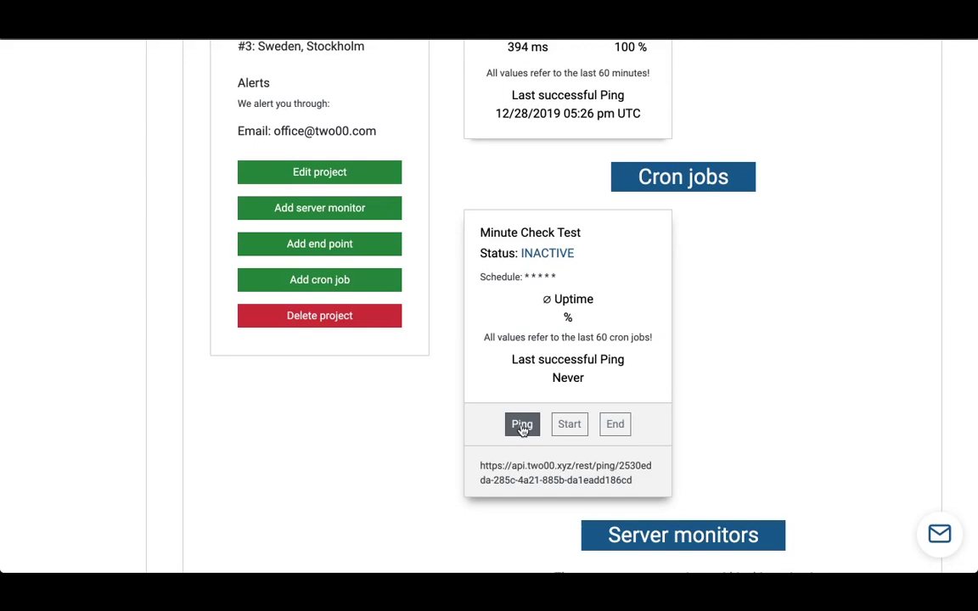
Copy the Minute Check Test ping URL to the clipboard
left_click(522, 426)
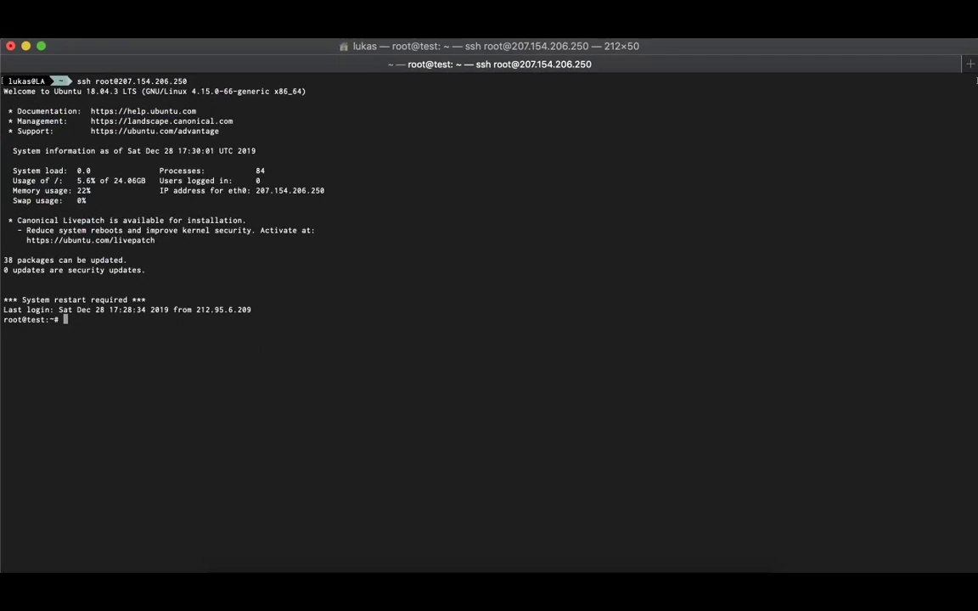
Run crontab -e to open the root crontab in nano
type("crontab -")
type("e")
key("Return")
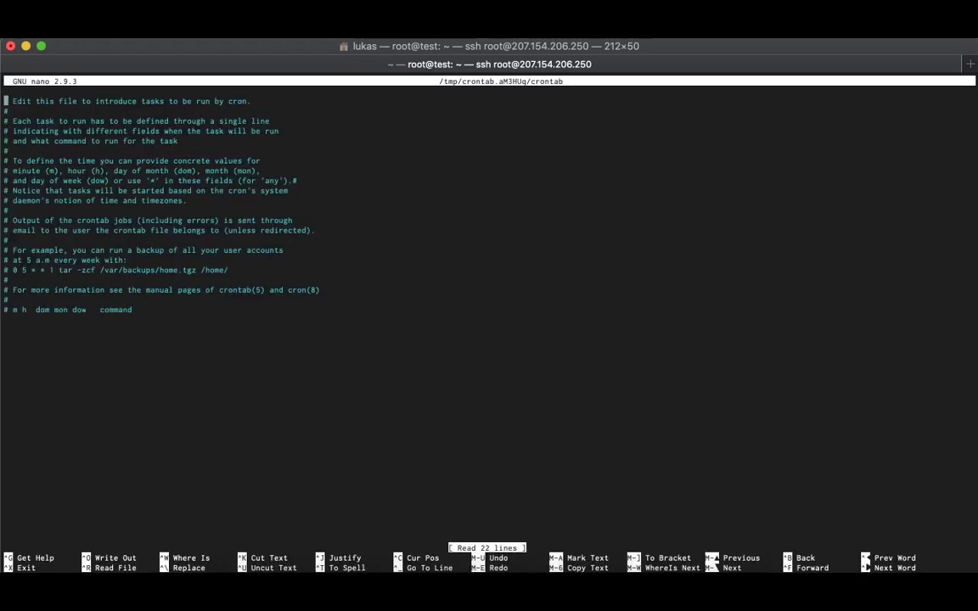
Add the line '* * * * * curl' plus the pasted ping URL, then save and install the crontab
key("Down")
key("Down")
key("Down")
key("Down")
key("Down")
key("Down")
type("* * * * * ")
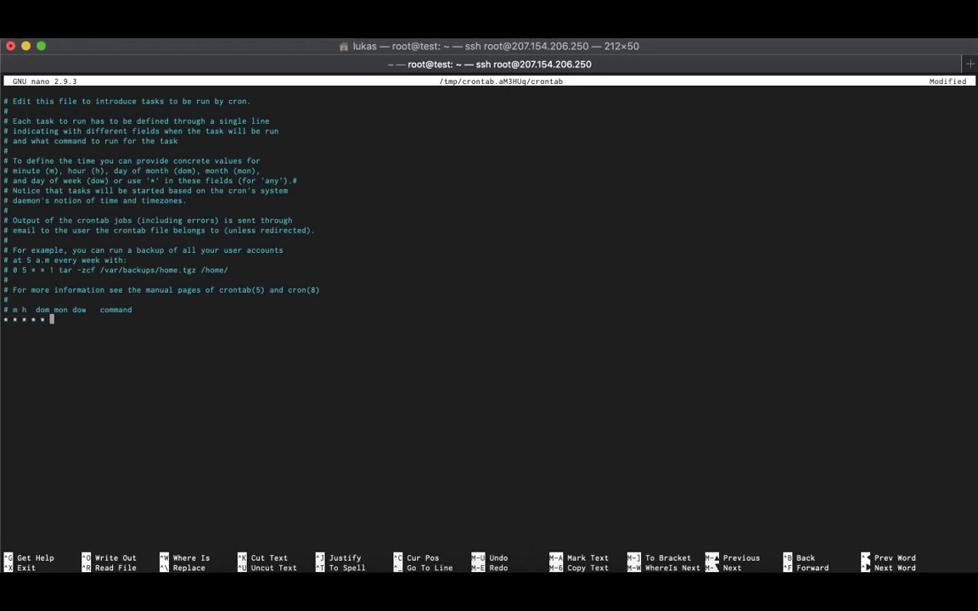
type("curl")
key("super+v")
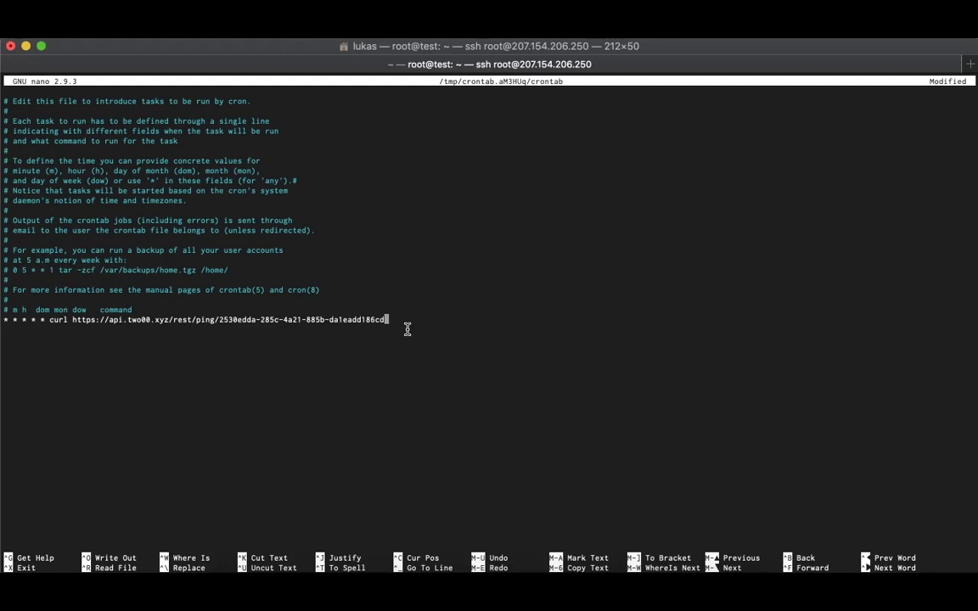
key("ctrl+x")
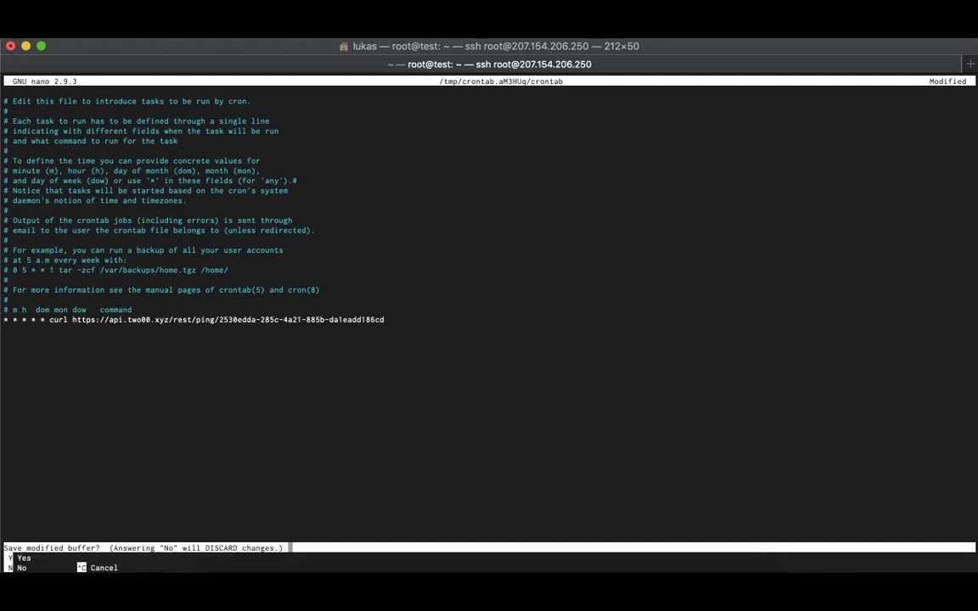
key("y")
key("Return")
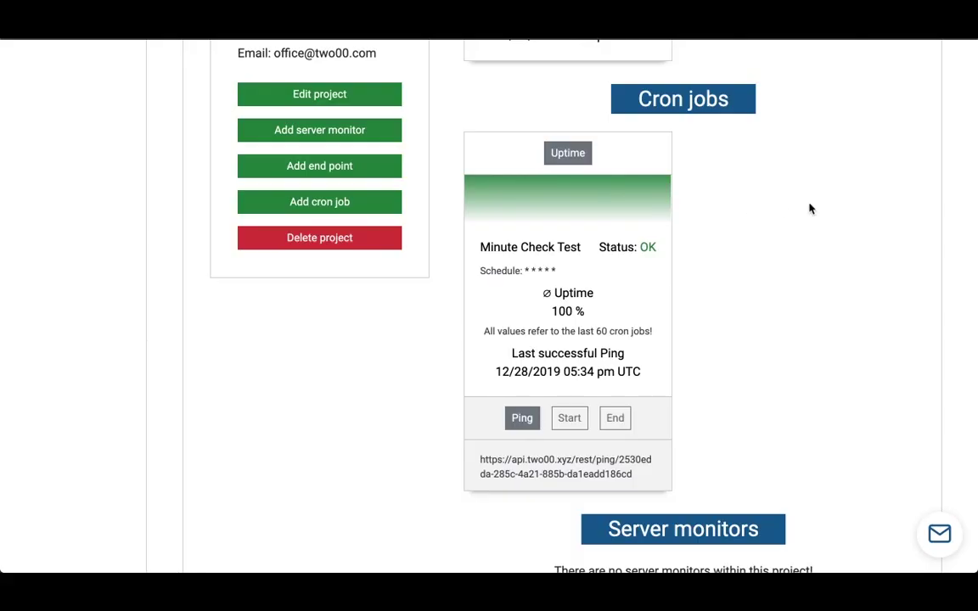
mouse_move(666, 191)
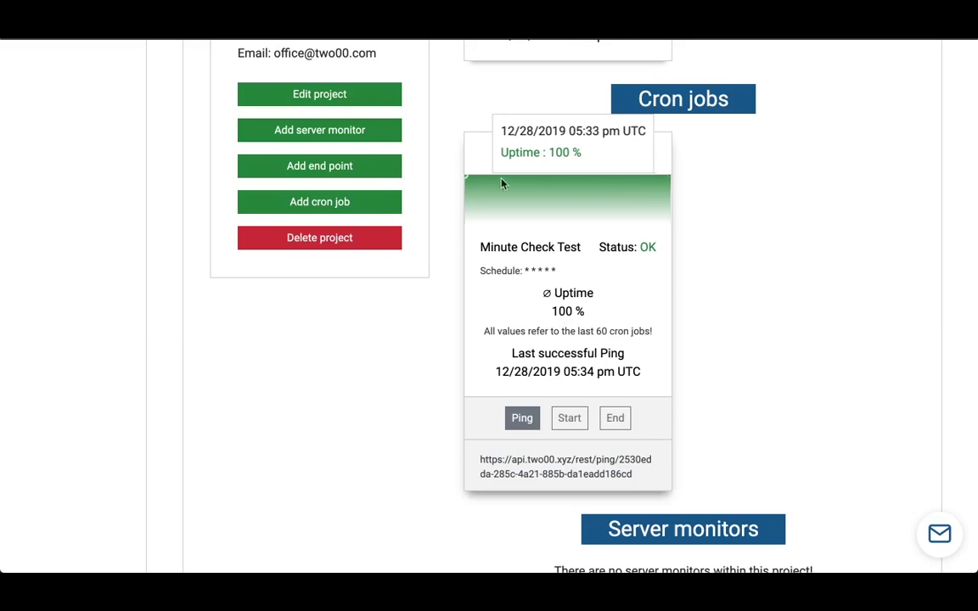
scroll(452, 175, "up", 5)
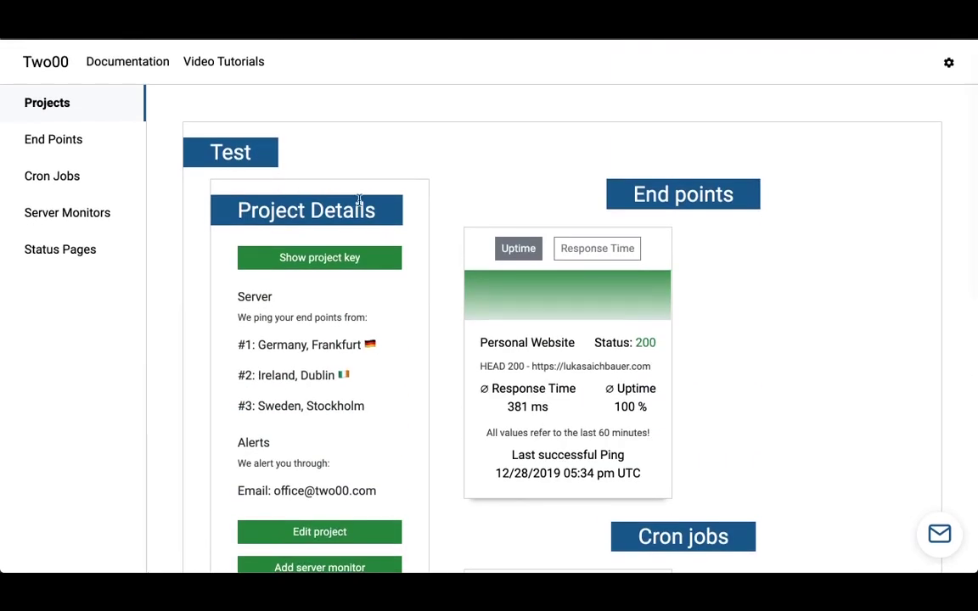
scroll(853, 325, "down", 3)
scroll(854, 324, "down", 2)
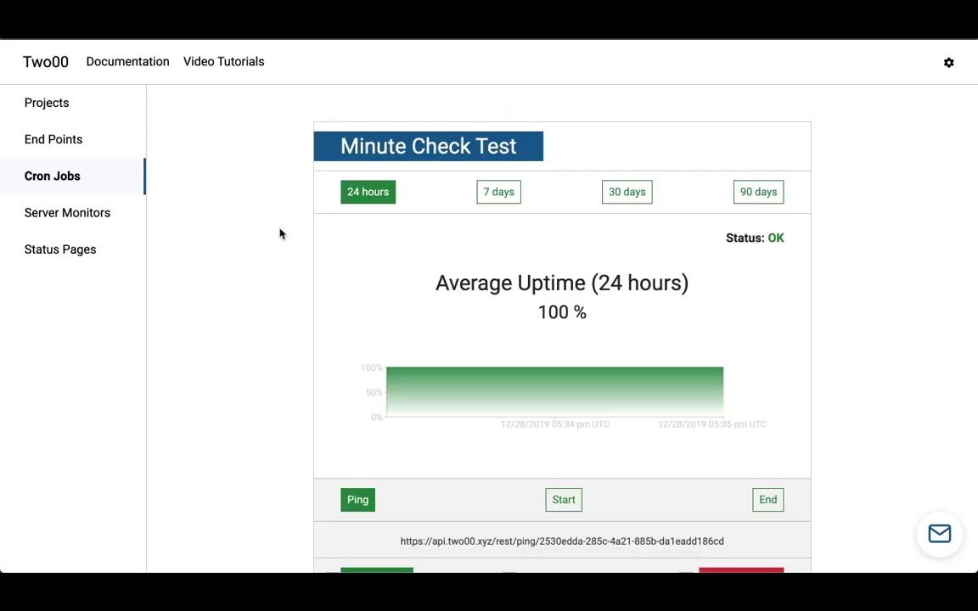
Inspect the Minute Check Test uptime chart holding steady at 100% over 24 hours
scroll(280, 233, "down", 1)
mouse_move(404, 332)
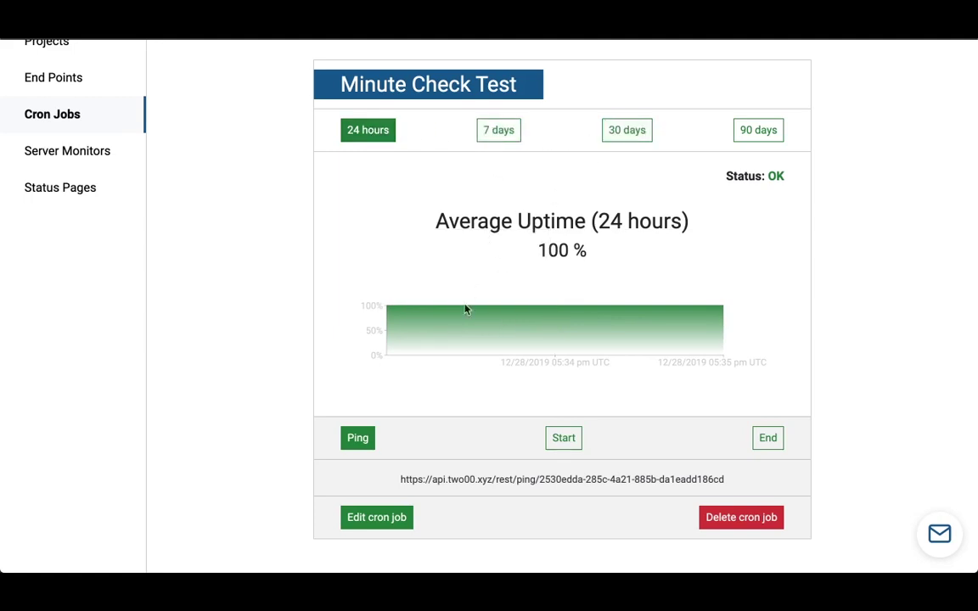
mouse_move(428, 321)
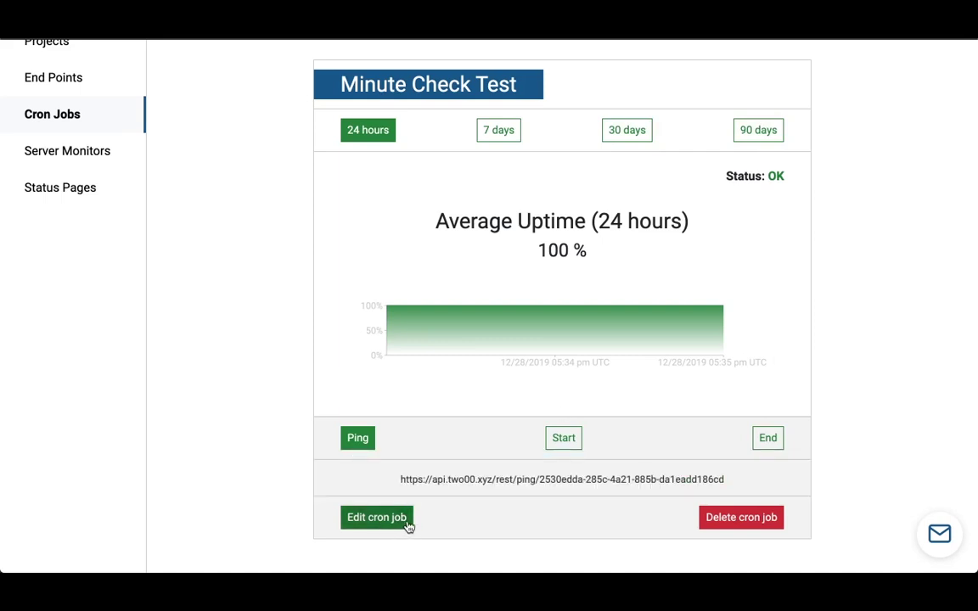
left_click(718, 525)
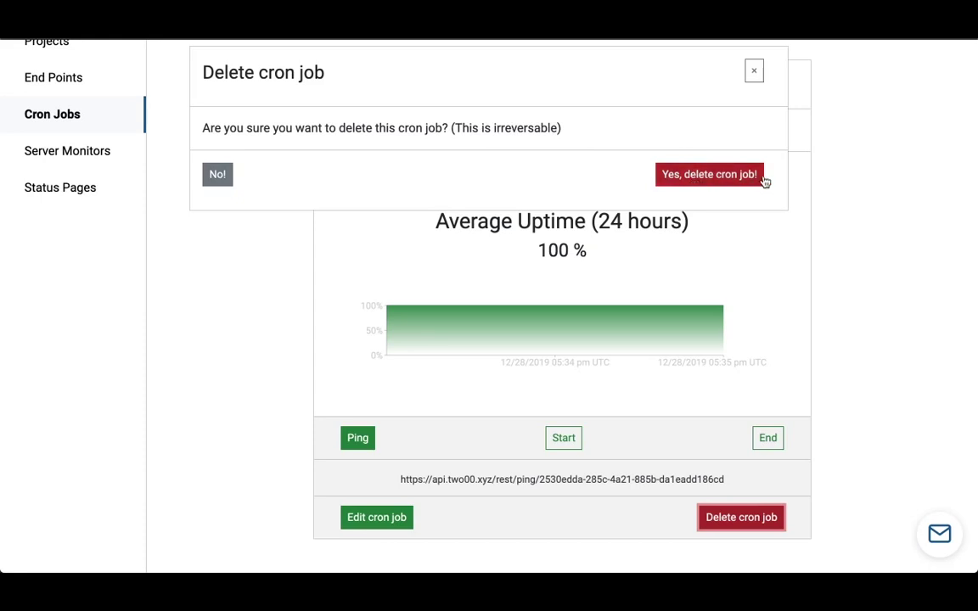
left_click(753, 71)
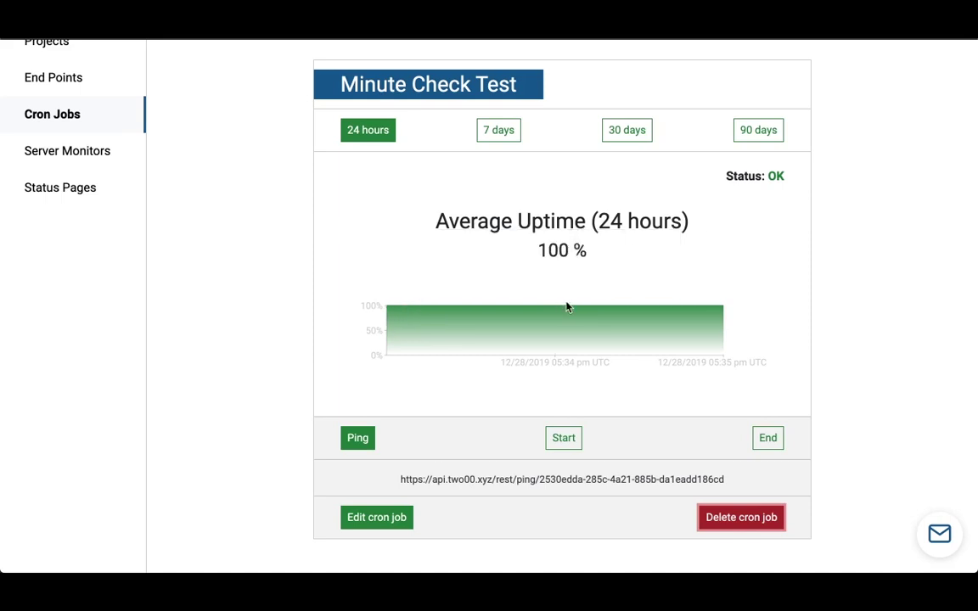
scroll(844, 296, "up", 2)
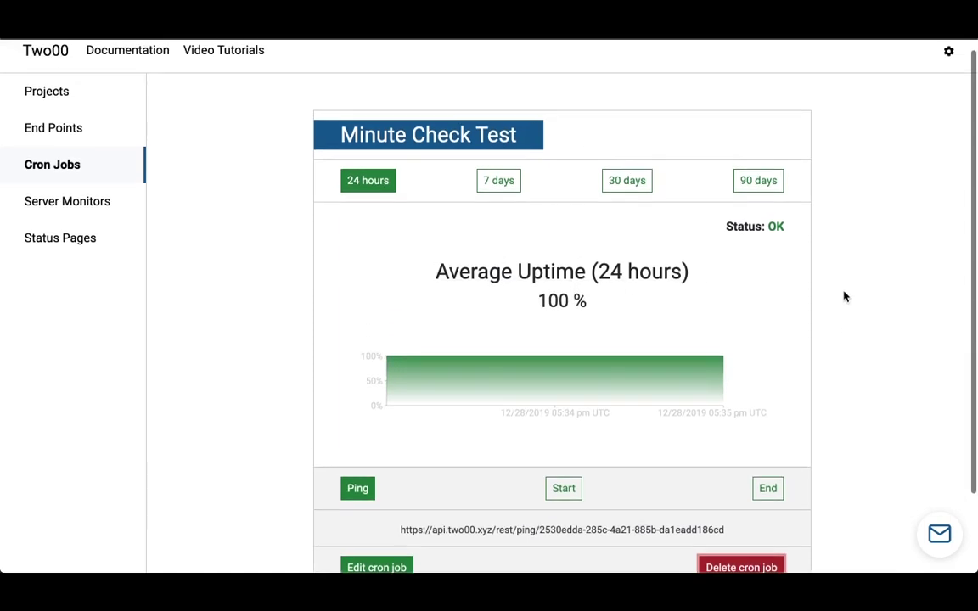